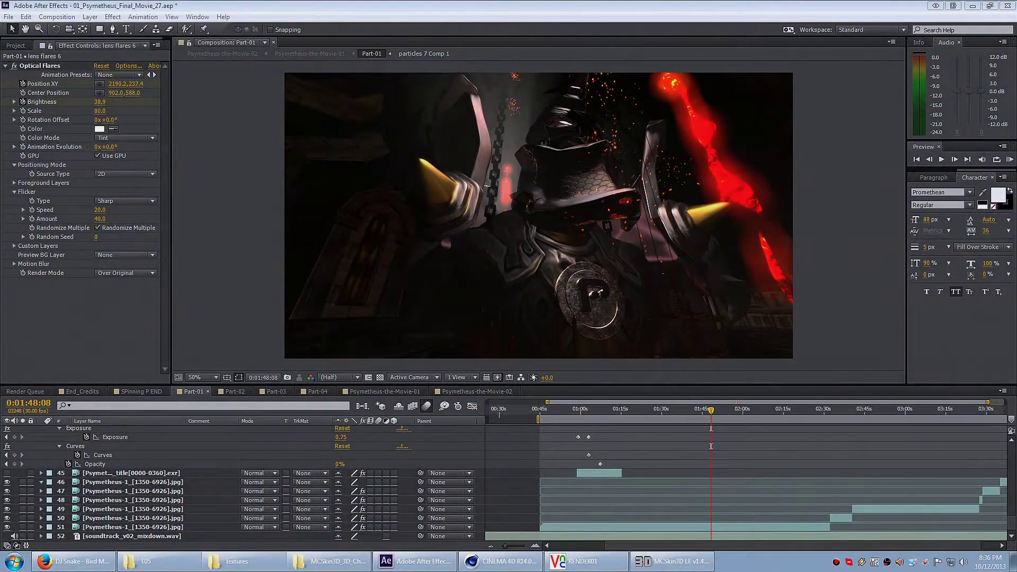
# Step: Preview the armored-character footage, scrub the flare animation, and select the lens flares 6 layer
pyautogui.doubleClick(715, 529)
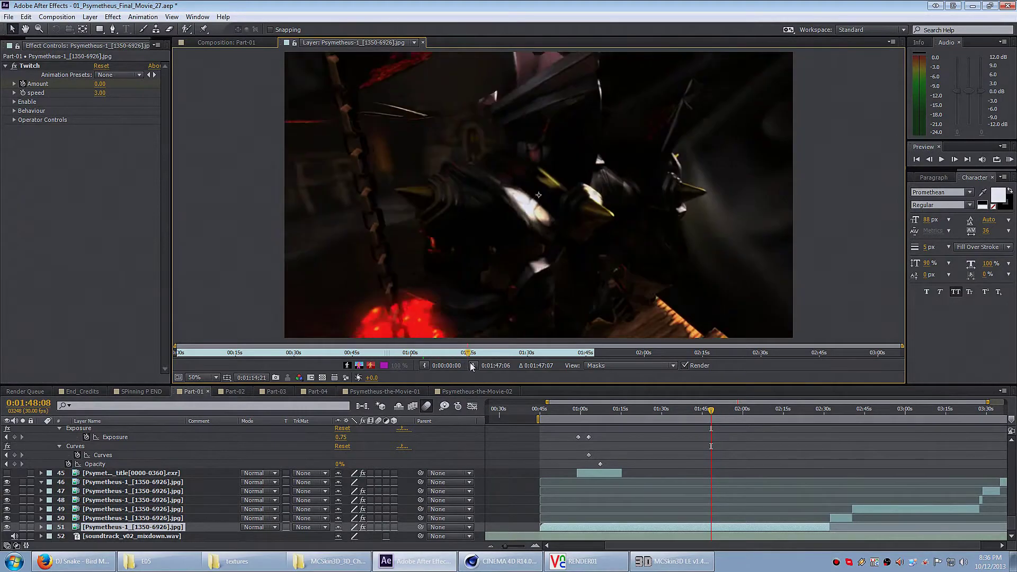
pyautogui.moveTo(472, 363)
pyautogui.mouseDown()
pyautogui.moveTo(419, 366)
pyautogui.moveTo(444, 365)
pyautogui.mouseUp()
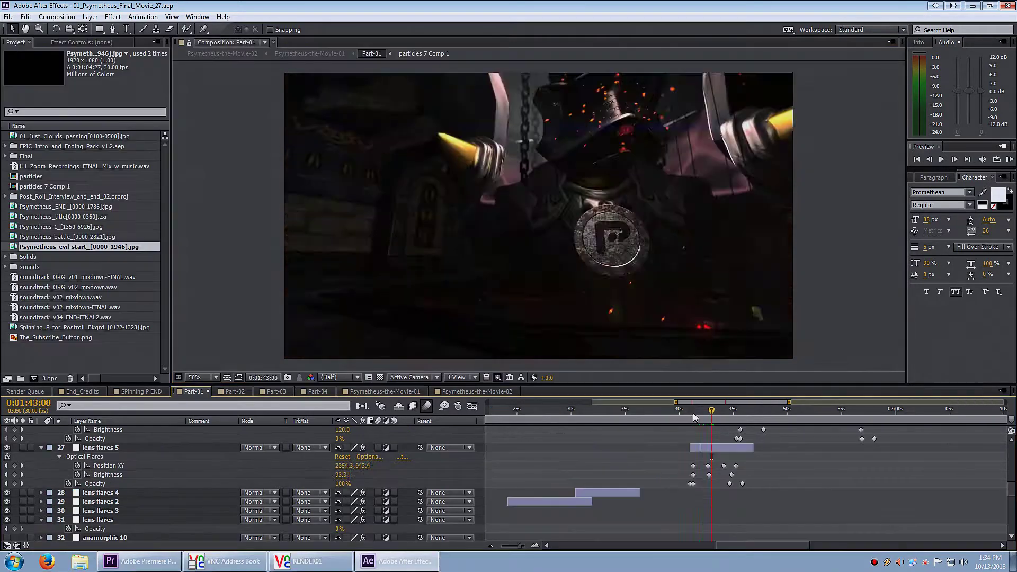
pyautogui.moveTo(703, 412); pyautogui.dragTo(766, 415)
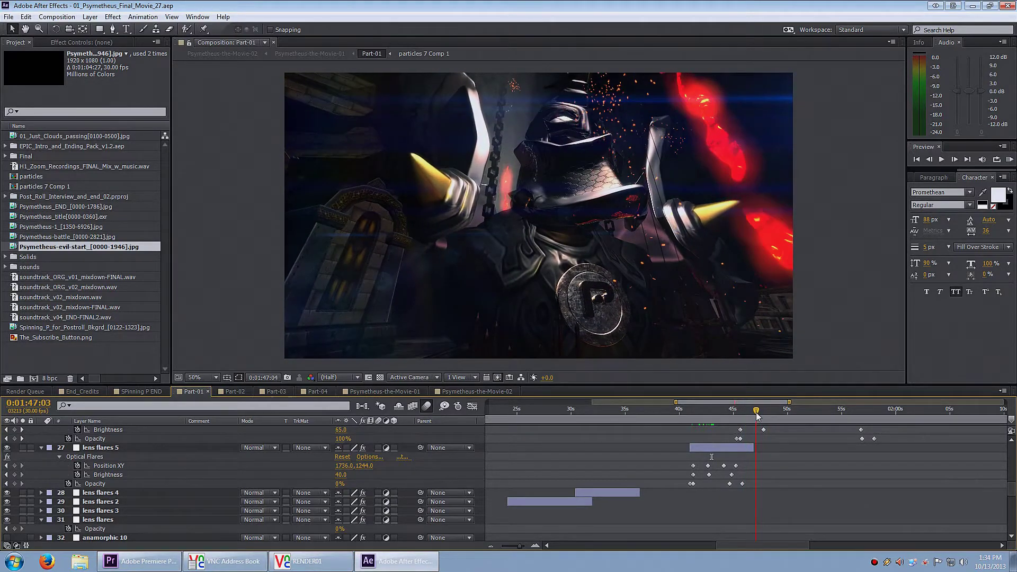
pyautogui.moveTo(753, 416); pyautogui.dragTo(748, 416)
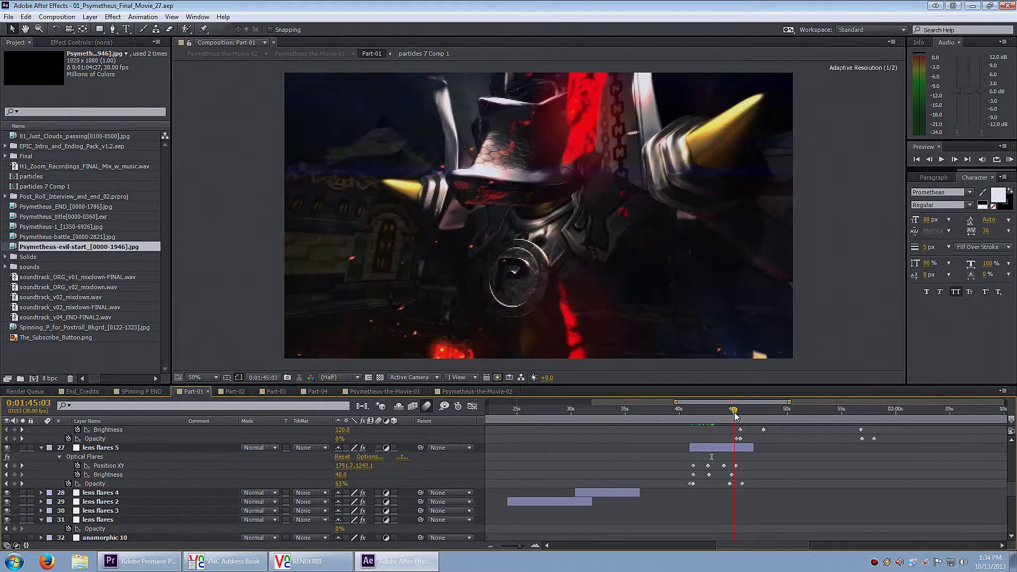
pyautogui.click(604, 326)
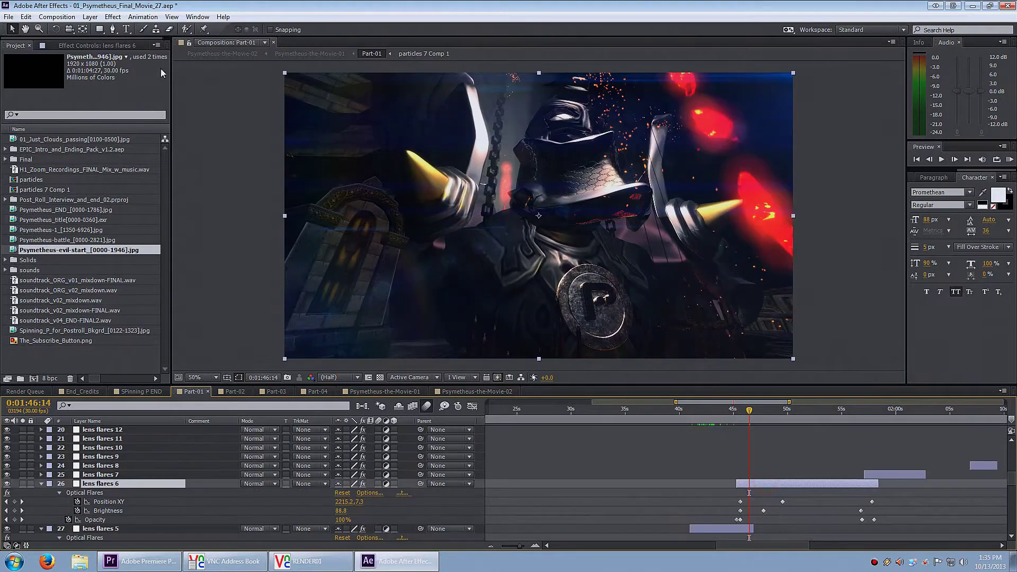
# Step: Launch Optical Flares for lens flares 6 and open the Light preset folder
pyautogui.click(91, 46)
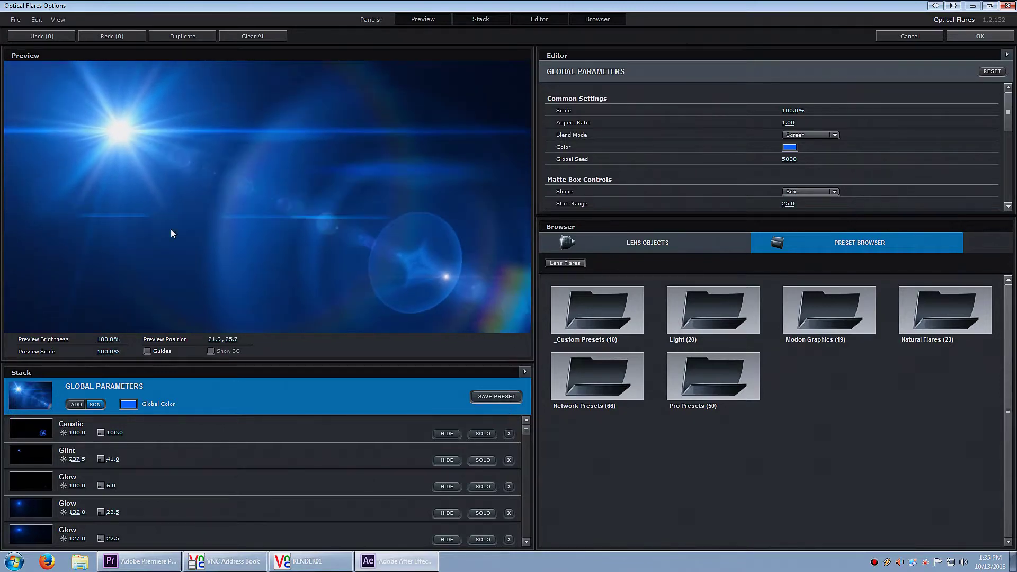
pyautogui.doubleClick(716, 322)
pyautogui.scroll(-2, 939, 367)
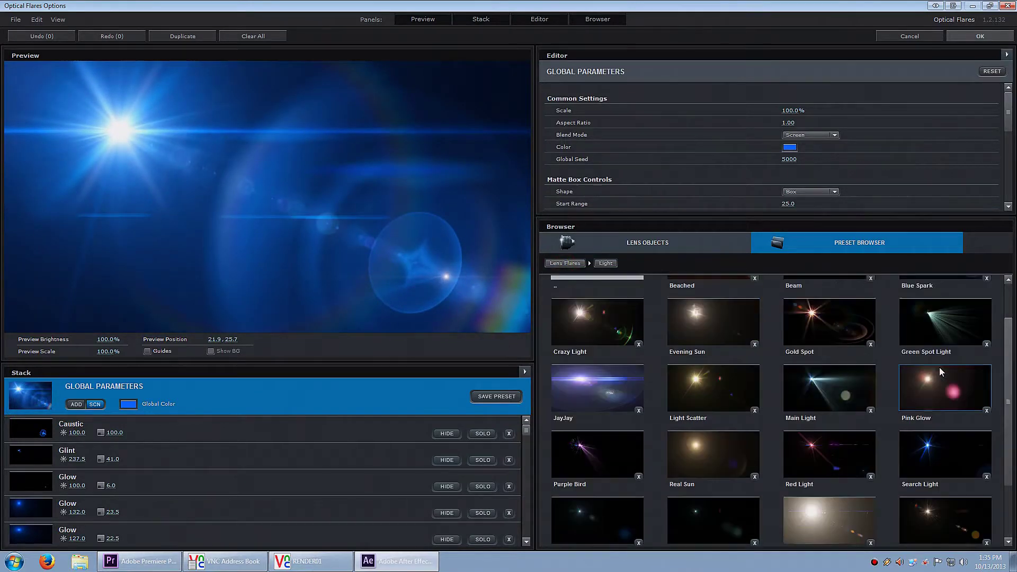
pyautogui.scroll(-3, 929, 395)
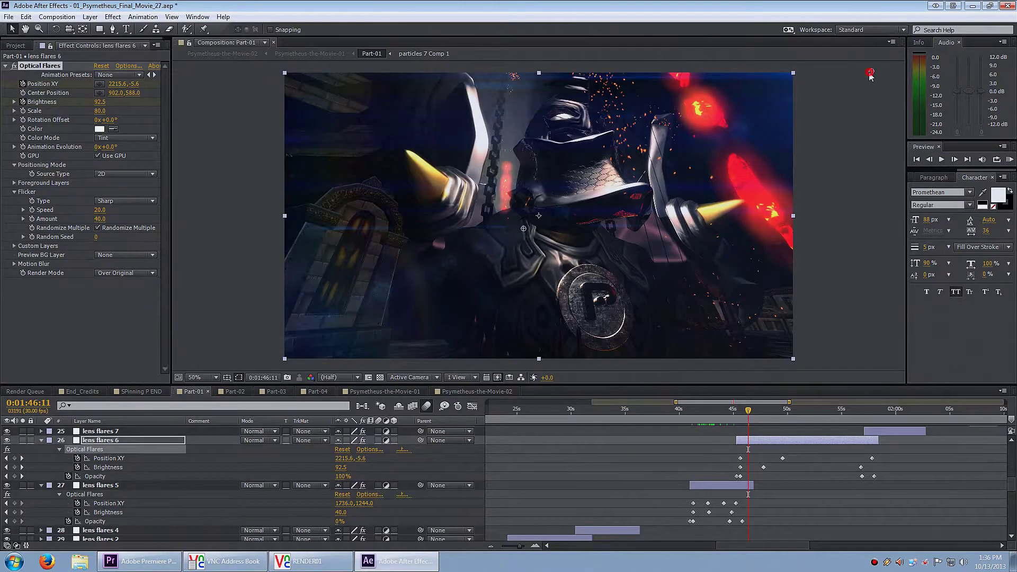
# Step: Move the lens flares 6 flare to the upper right and review its Position XY keyframes
pyautogui.moveTo(869, 75)
pyautogui.mouseDown()
pyautogui.moveTo(712, 138)
pyautogui.moveTo(759, 90)
pyautogui.moveTo(678, 117)
pyautogui.mouseUp()
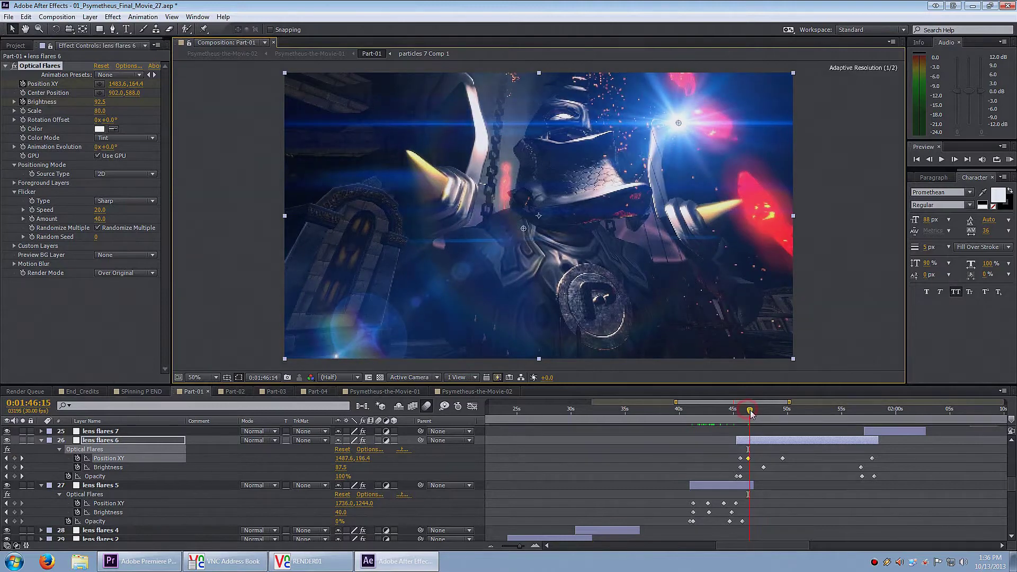
pyautogui.moveTo(749, 410)
pyautogui.mouseDown()
pyautogui.moveTo(783, 414)
pyautogui.moveTo(748, 411)
pyautogui.mouseUp()
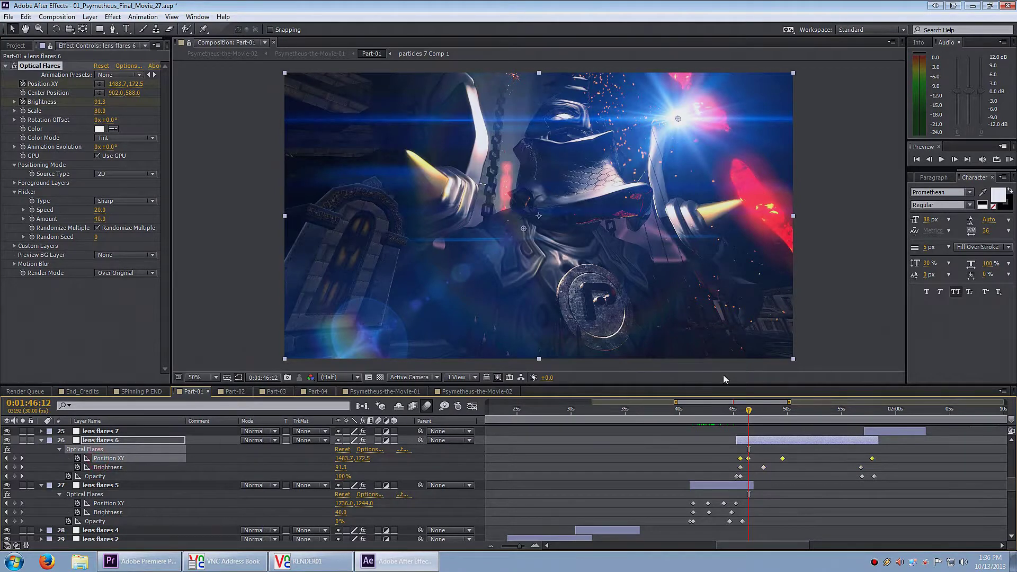
pyautogui.click(777, 458)
pyautogui.click(748, 459)
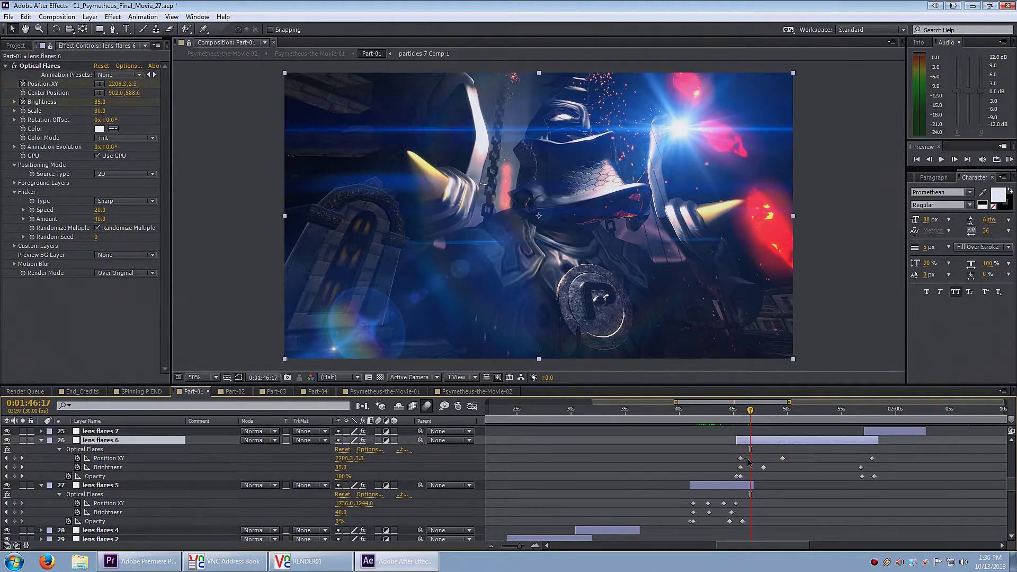
pyautogui.moveTo(742, 413); pyautogui.dragTo(762, 421)
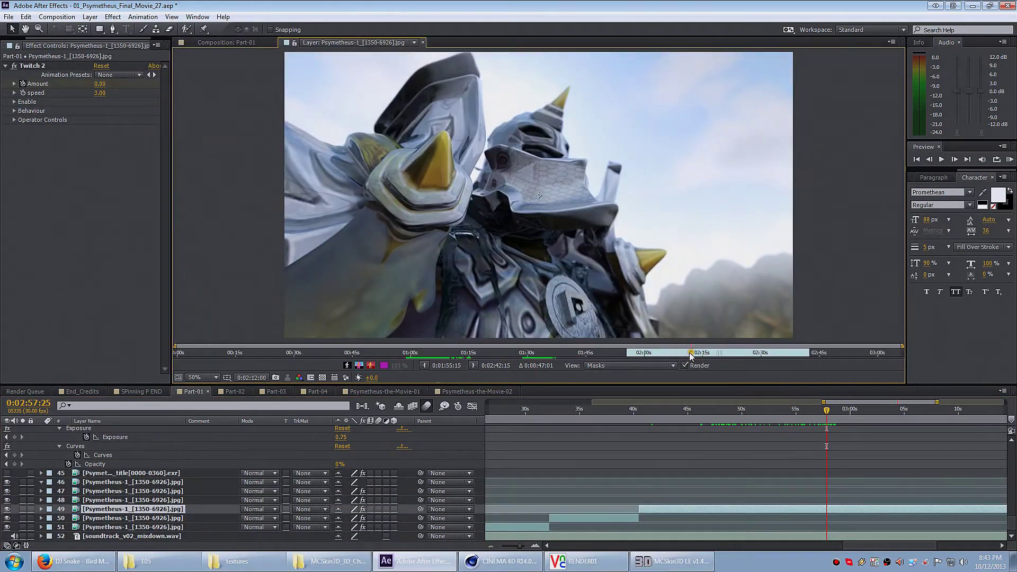
# Step: Scrub the sky-shot footage a few frames, then close the footage viewer
pyautogui.moveTo(690, 355); pyautogui.dragTo(696, 360)
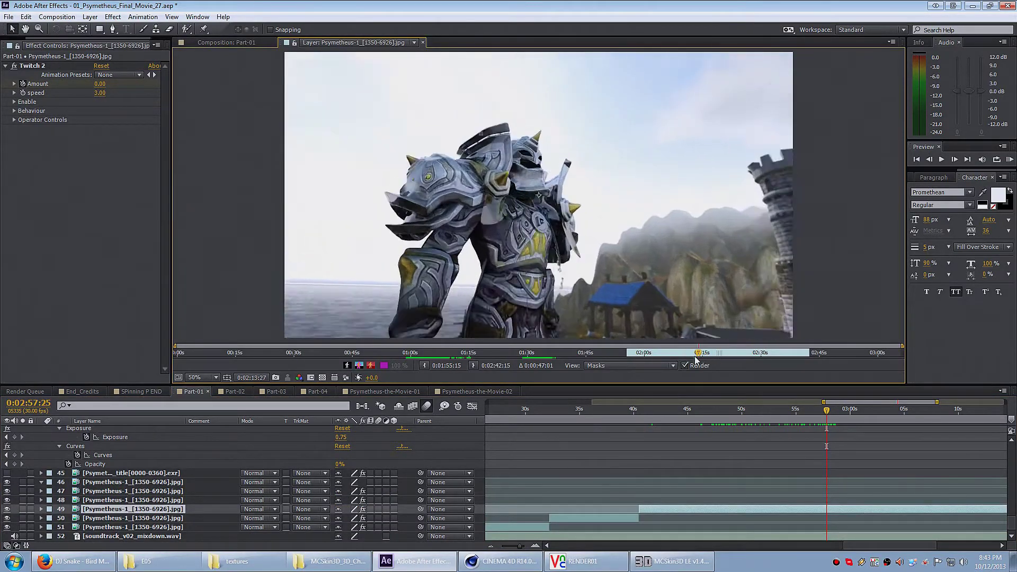
pyautogui.moveTo(696, 360); pyautogui.dragTo(691, 361)
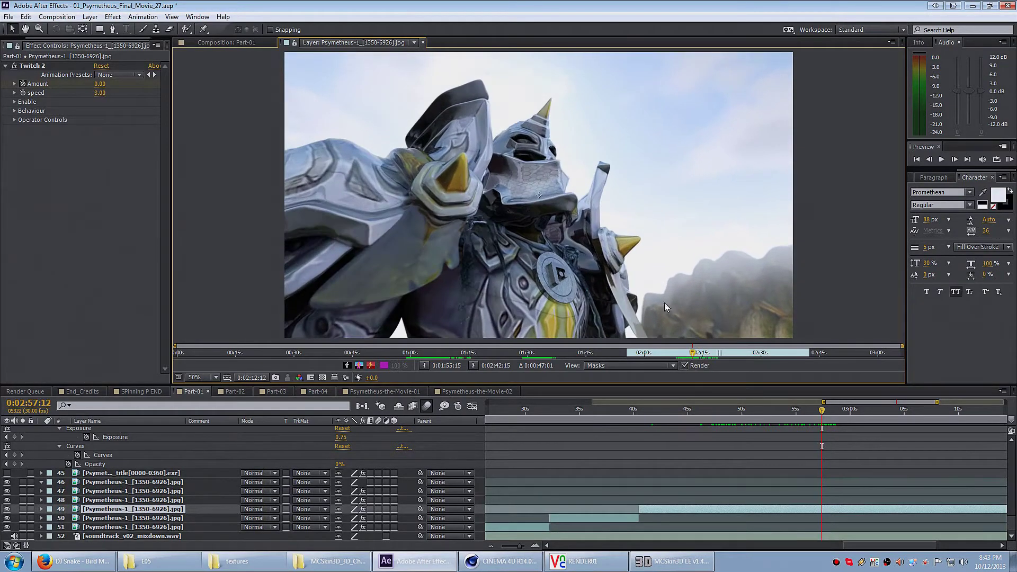
pyautogui.click(423, 44)
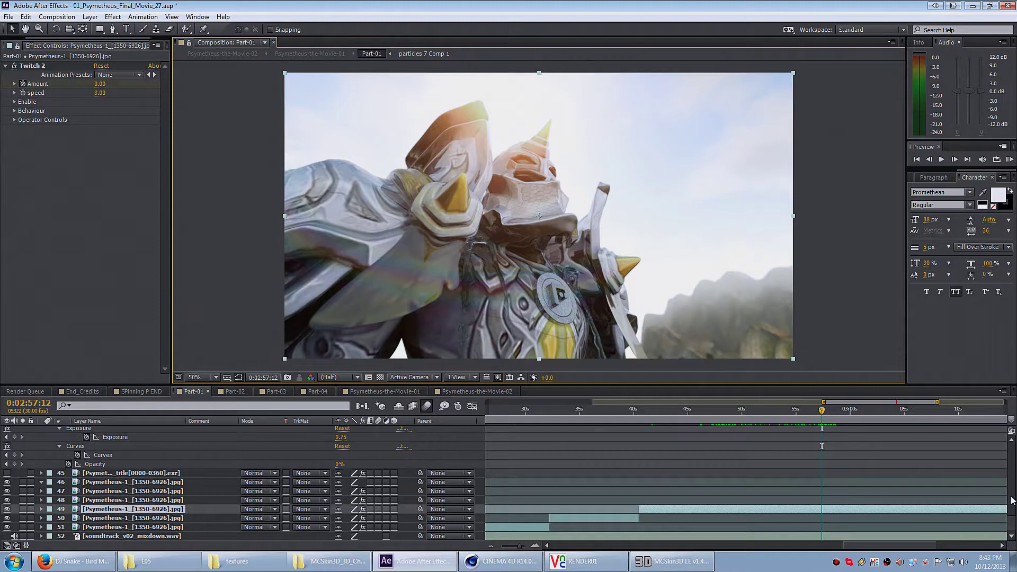
pyautogui.scroll(3, 968, 465)
pyautogui.scroll(3, 968, 464)
pyautogui.scroll(3, 967, 464)
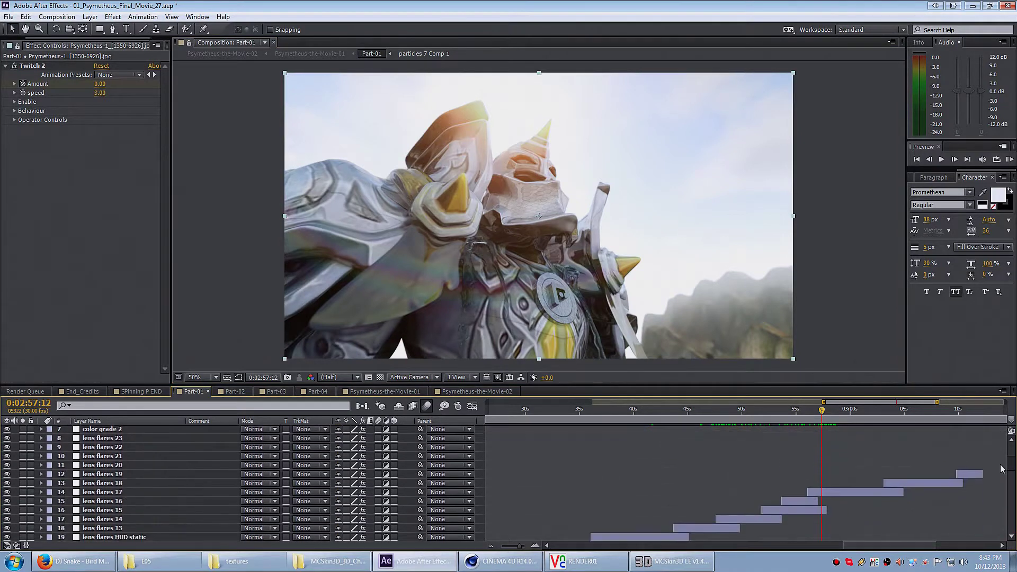
pyautogui.scroll(3, 967, 465)
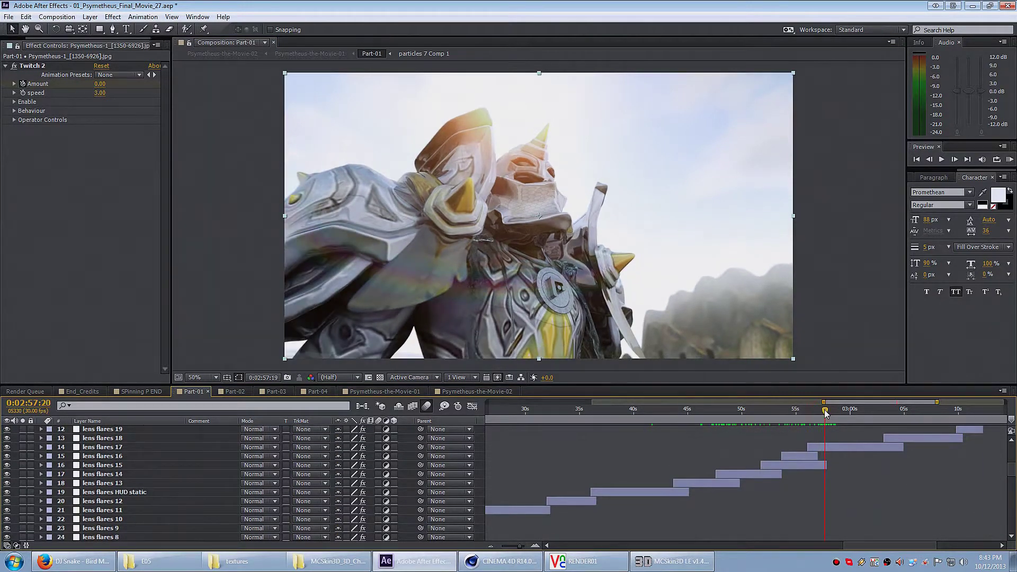
# Step: Compare the shot with and without the lens flares 17 flare, leaving it visible
pyautogui.moveTo(821, 412); pyautogui.dragTo(827, 410)
pyautogui.click(843, 447)
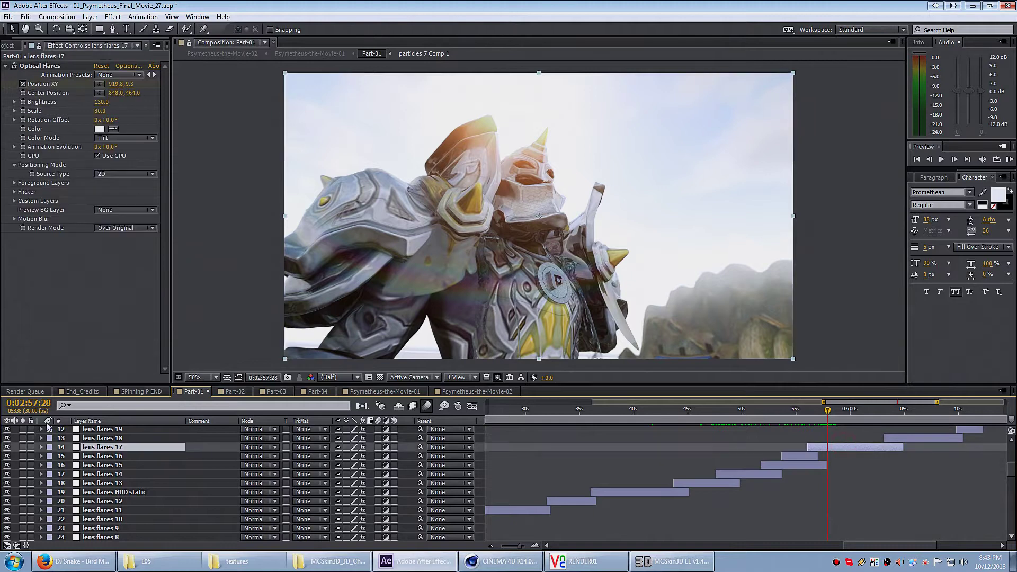
pyautogui.click(8, 447)
pyautogui.click(7, 447)
pyautogui.click(7, 448)
pyautogui.click(7, 448)
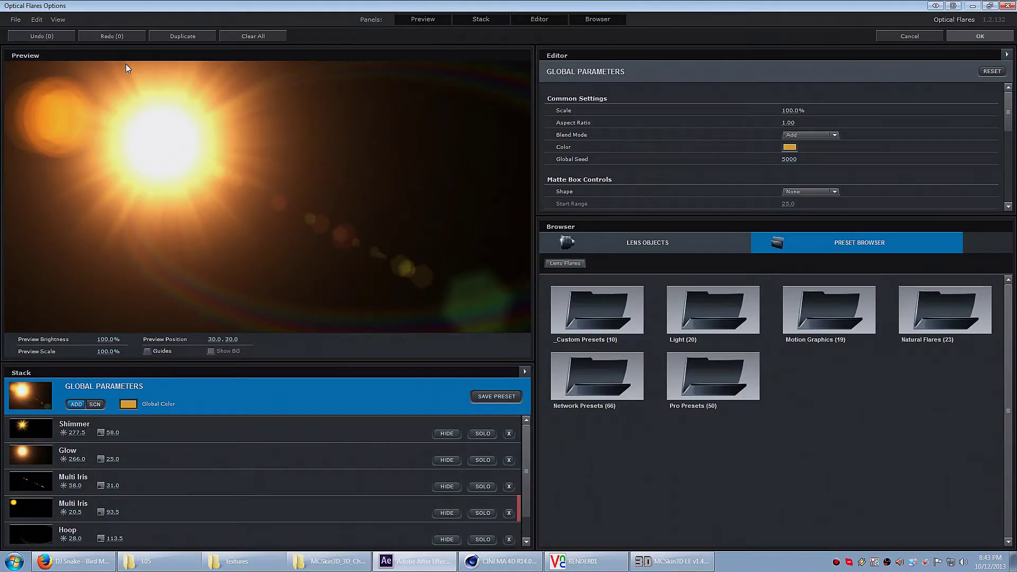
pyautogui.moveTo(126, 64)
pyautogui.mouseDown()
pyautogui.moveTo(377, 149)
pyautogui.moveTo(111, 102)
pyautogui.moveTo(162, 230)
pyautogui.moveTo(272, 221)
pyautogui.moveTo(75, 103)
pyautogui.moveTo(172, 149)
pyautogui.mouseUp()
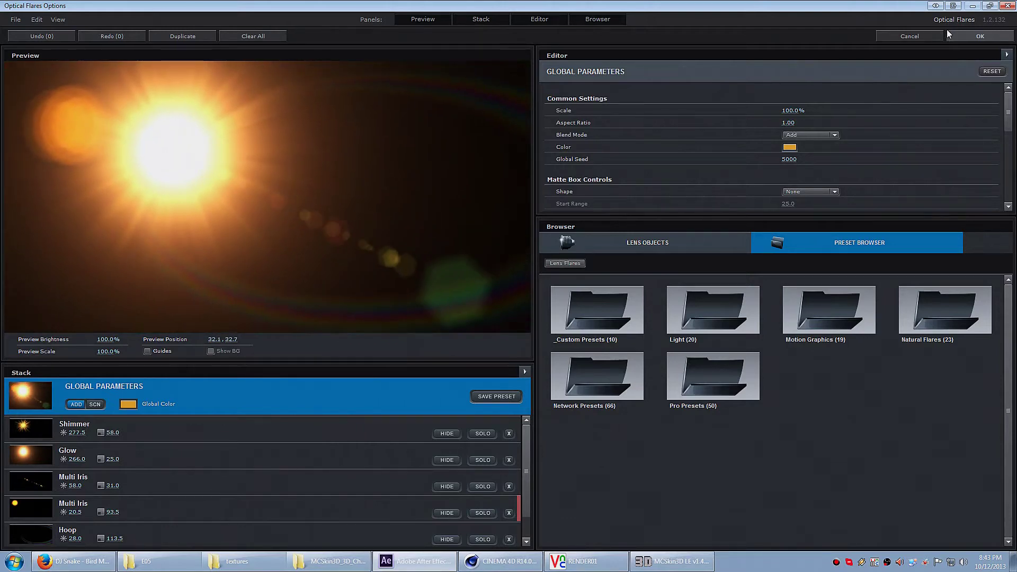
pyautogui.click(910, 36)
pyautogui.click(545, 292)
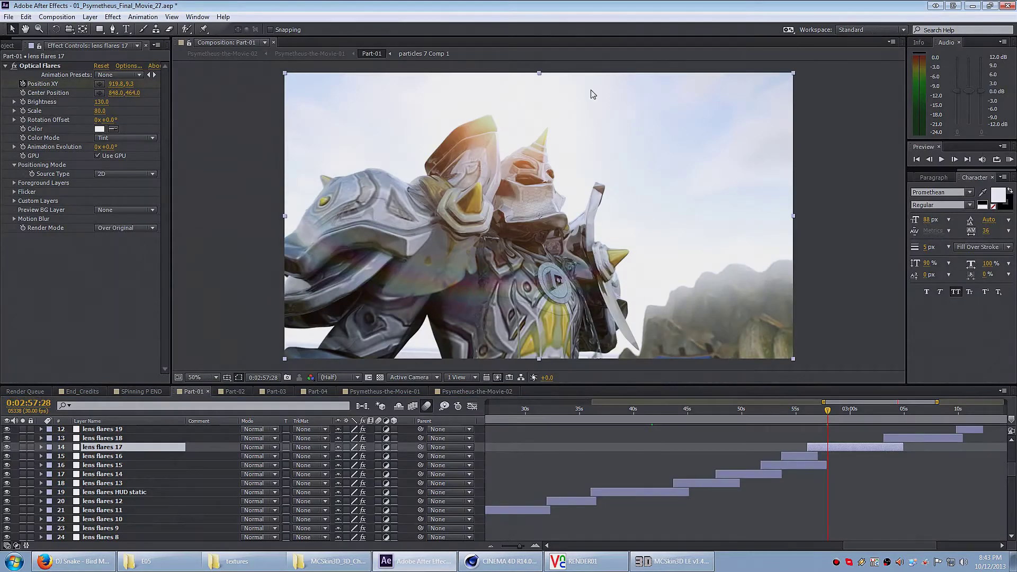